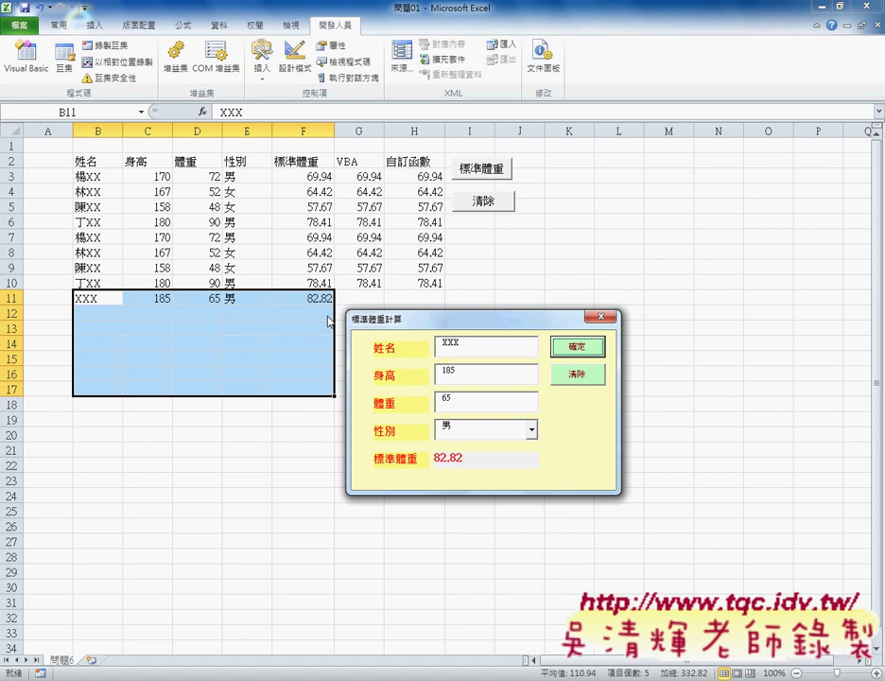
Enter names YYY and ZZZ in the form, adding them as rows 12 and 13 (185, 65, 男)
{"action": "left_click_drag", "start_coordinate": [460, 342], "coordinate": [406, 342]}
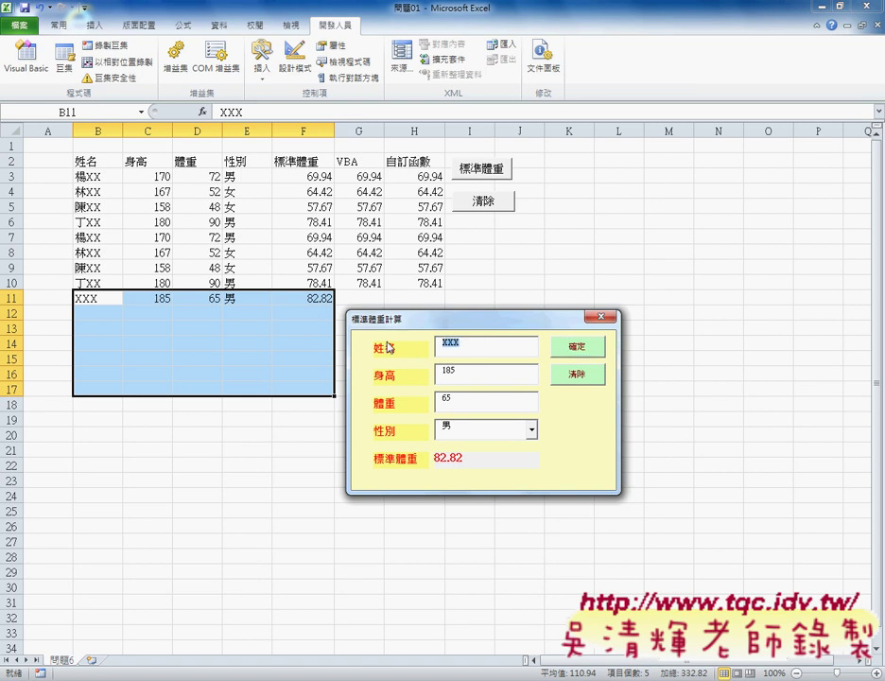
{"action": "type", "text": "YYY"}
{"action": "left_click", "coordinate": [583, 348]}
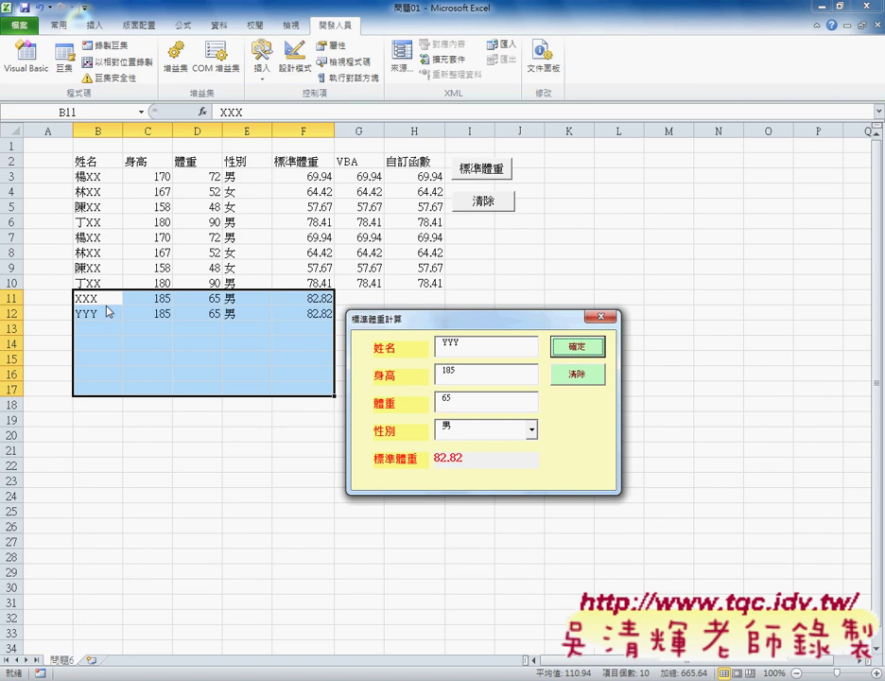
{"action": "left_click_drag", "start_coordinate": [521, 346], "coordinate": [398, 350]}
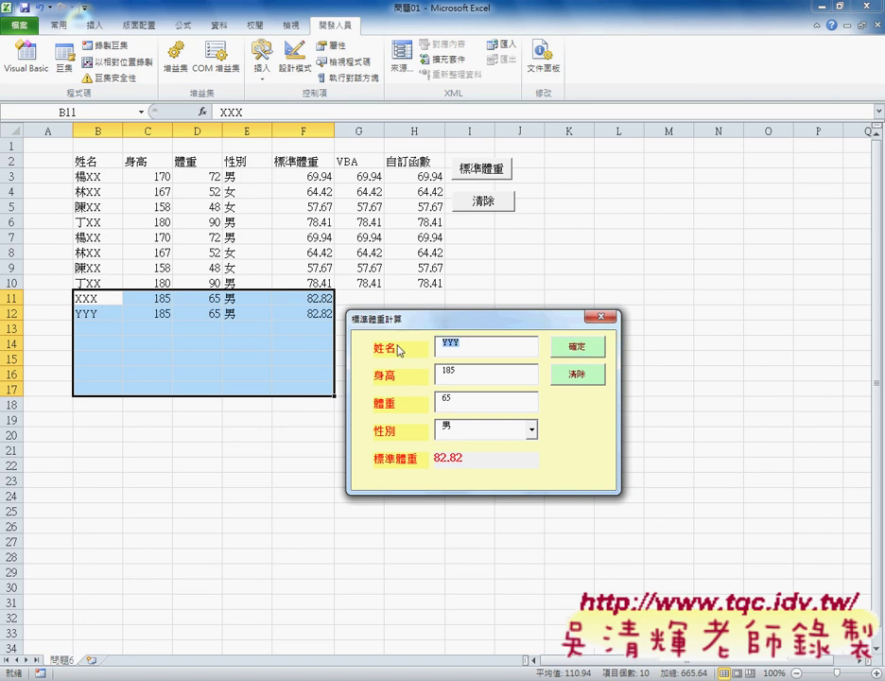
{"action": "type", "text": "ZZZ"}
{"action": "left_click", "coordinate": [588, 352]}
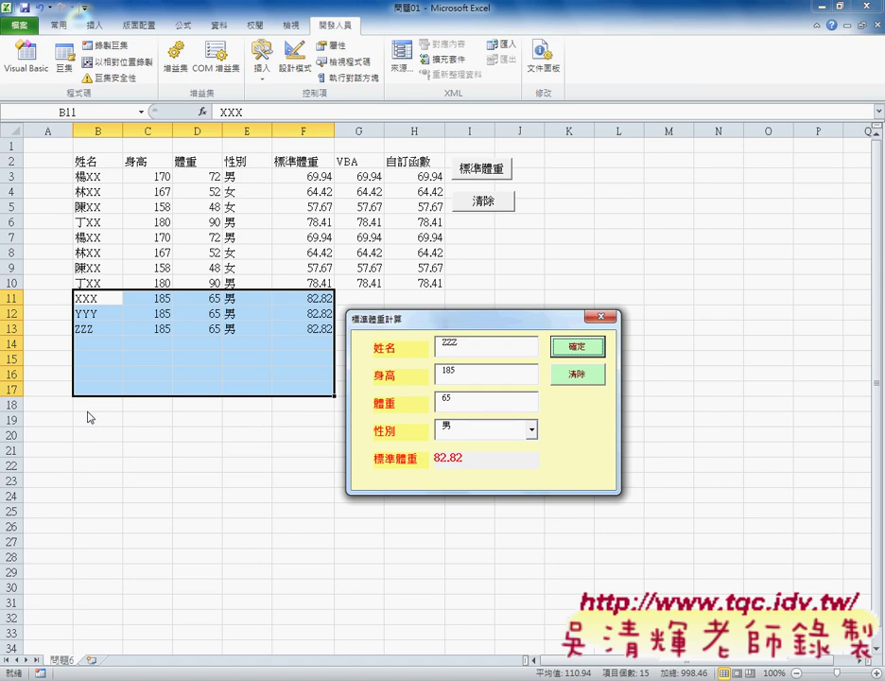
Close the running weight form, then switch to the Google Drive folder 問題01_表單設計
{"action": "left_click", "coordinate": [597, 317]}
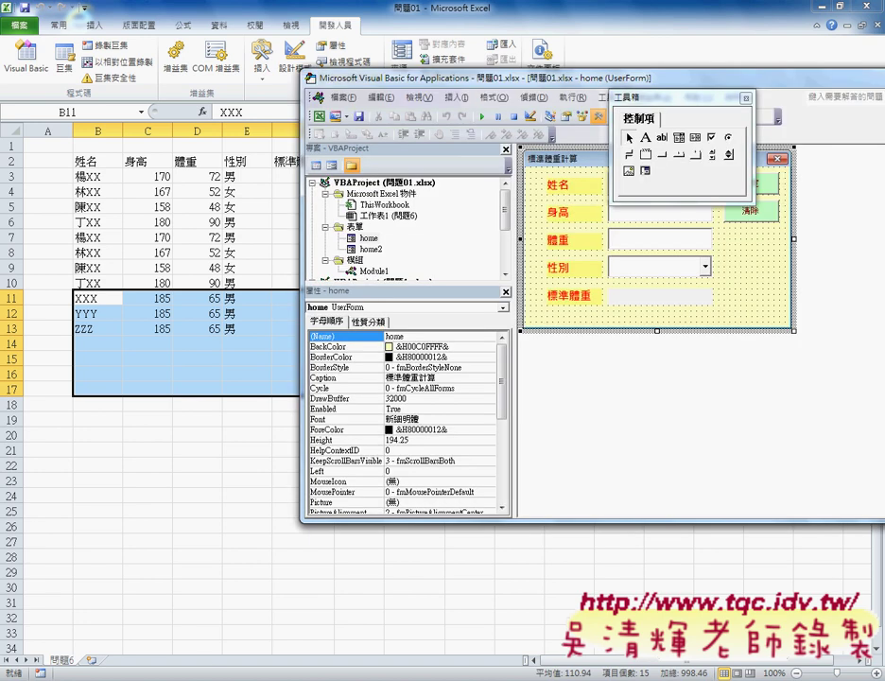
{"action": "key", "text": "alt+Tab"}
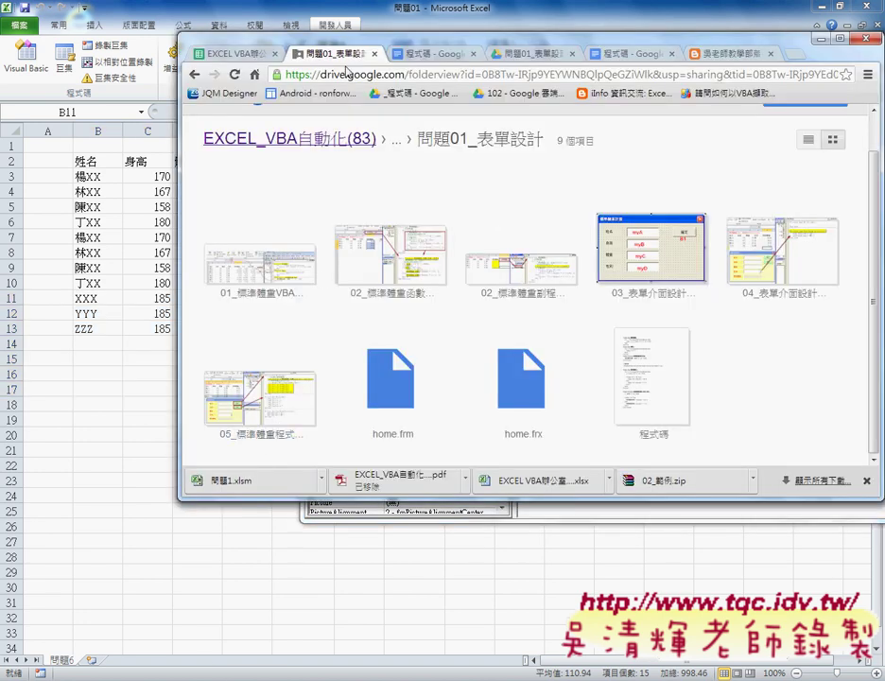
Maximize the Chrome window so the 問題01_表單設計 folder and its nine files fill the screen
{"action": "double_click", "coordinate": [262, 36]}
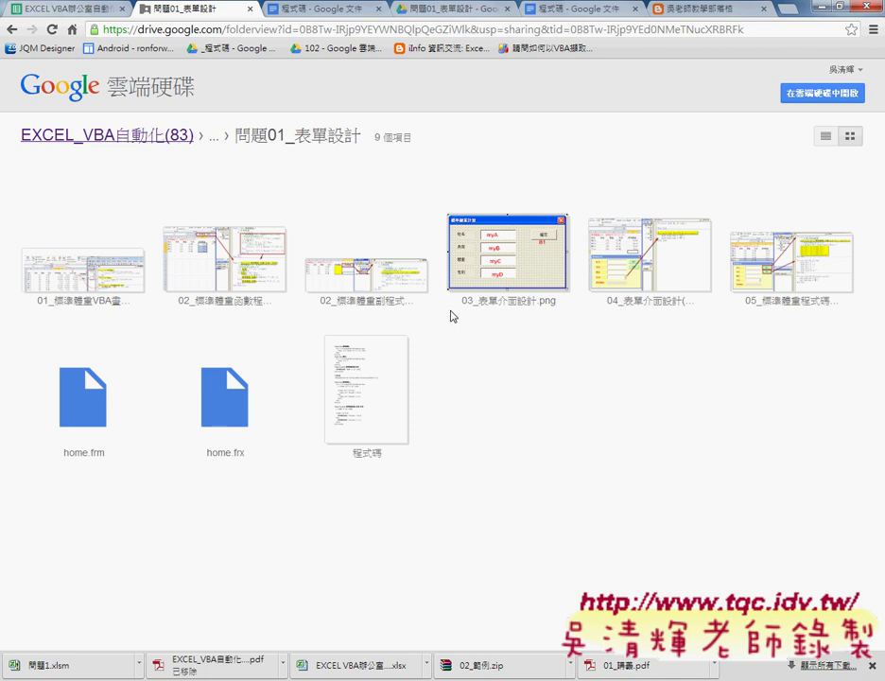